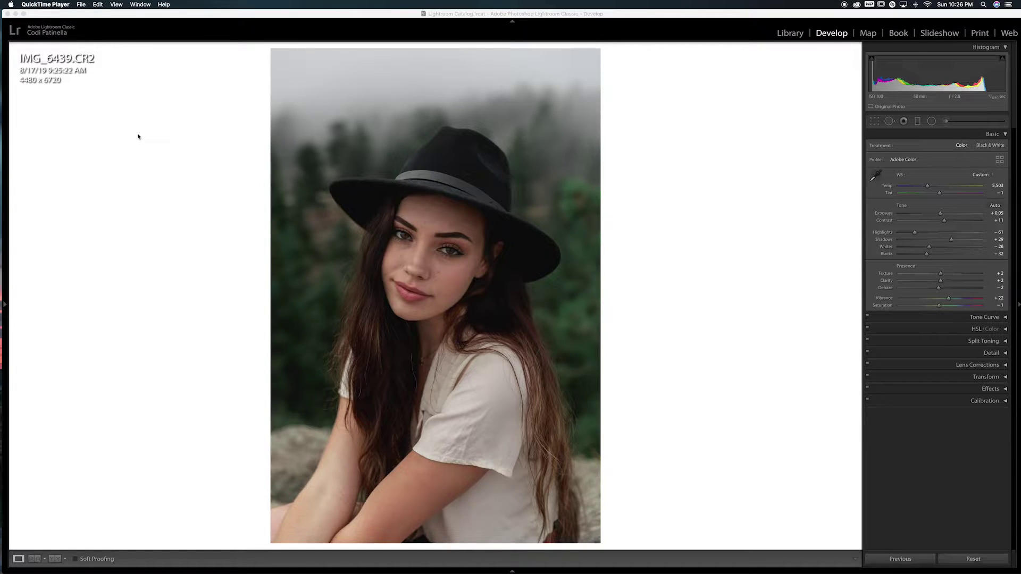
- Compare the edited portrait with its original version
click(815, 300)
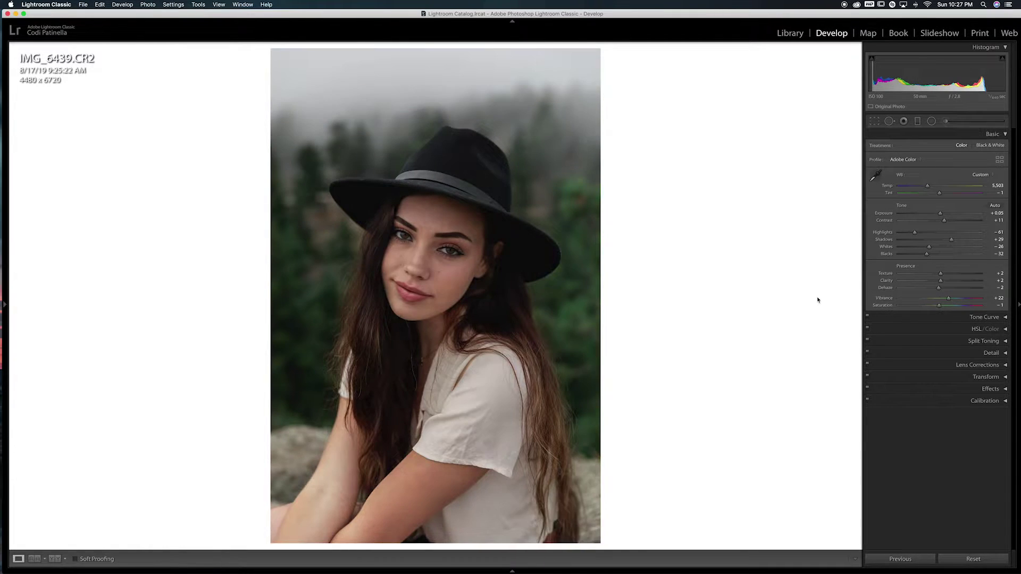
key(backslash)
key(backslash)
- Paint an Adjustment Brush mask with brush size 1.0 over the iris of the eye on the photo's right side
click(432, 236)
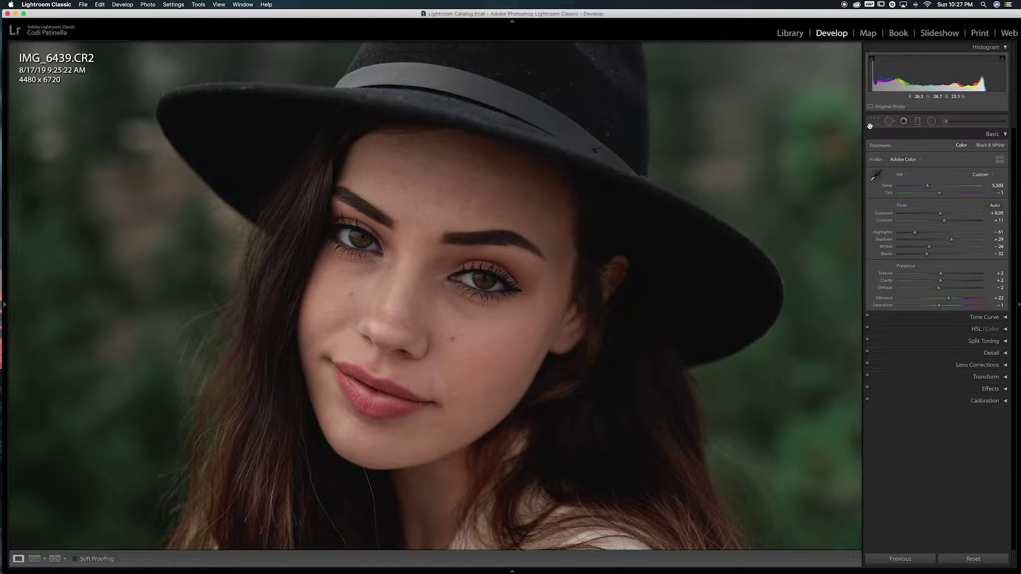
click(944, 122)
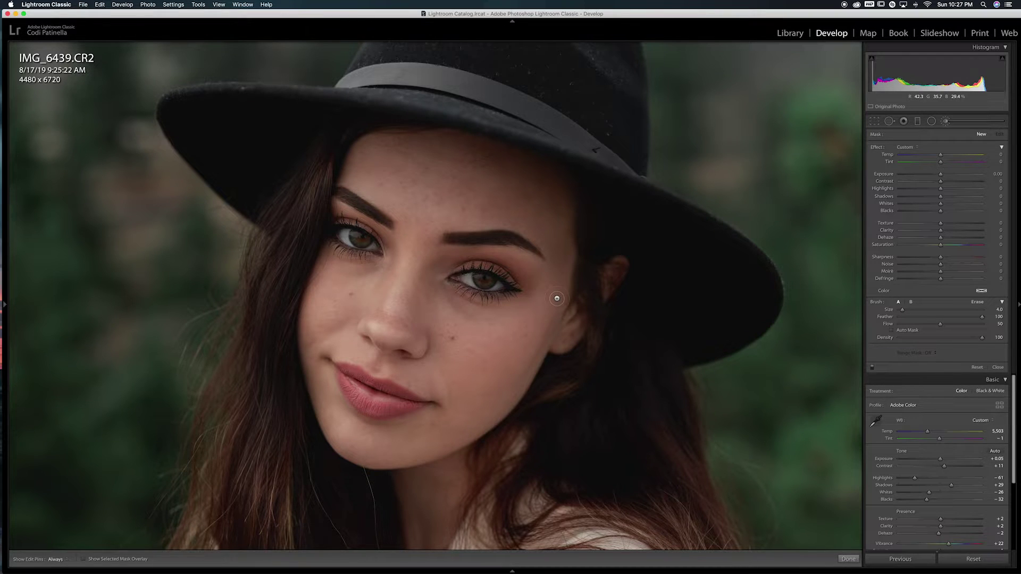
key(bracketleft)
mouse_move(900, 310)
mouse_down()
mouse_move(915, 311)
mouse_move(900, 312)
mouse_up()
key(h)
click(483, 283)
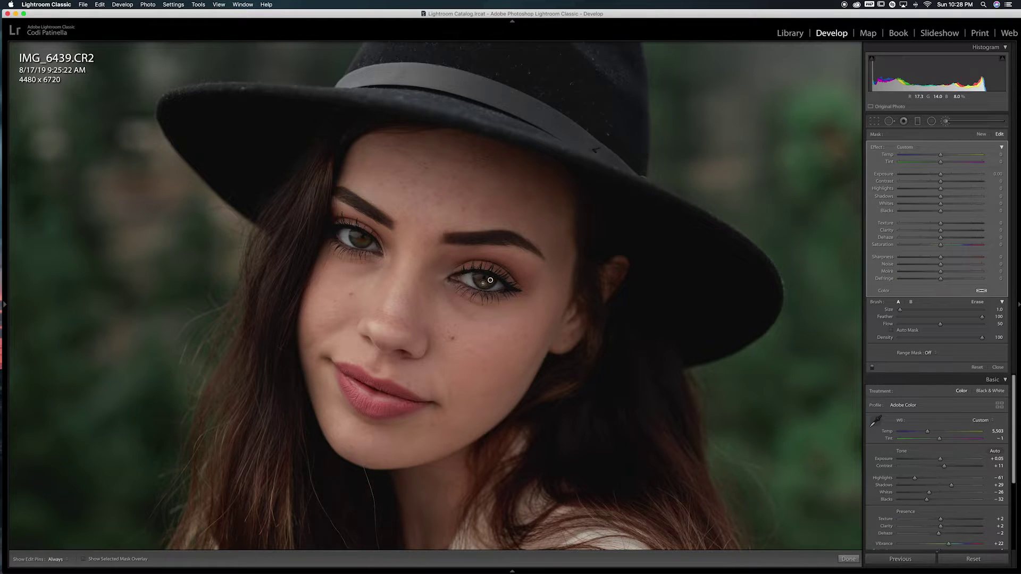
mouse_move(482, 284)
mouse_down()
mouse_move(491, 284)
mouse_move(476, 277)
mouse_up()
- Extend the same brush mask over the iris of the eye on the photo's left side
key(h)
key(h)
key(h)
mouse_move(358, 233)
mouse_down()
mouse_move(370, 243)
mouse_move(352, 239)
mouse_up()
key(h)
- Slightly raise the Exposure and Clarity of the iris mask and finish that mask
key(o)
drag(942, 176, 945, 176)
drag(940, 232, 944, 234)
key(Return)
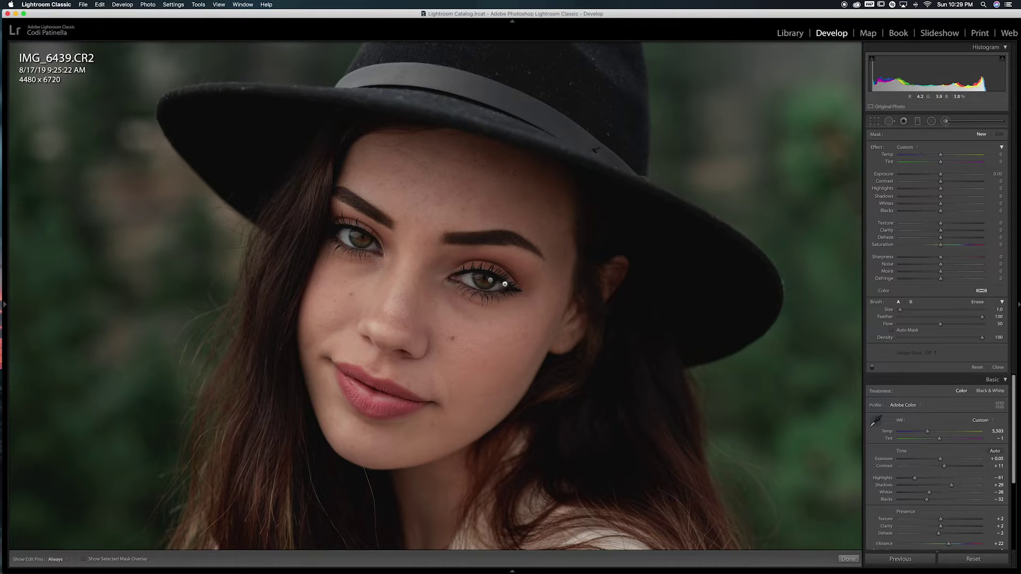
- Paint a new brush mask over the whites of both eyes with the mask overlay shown
key(h)
click(373, 246)
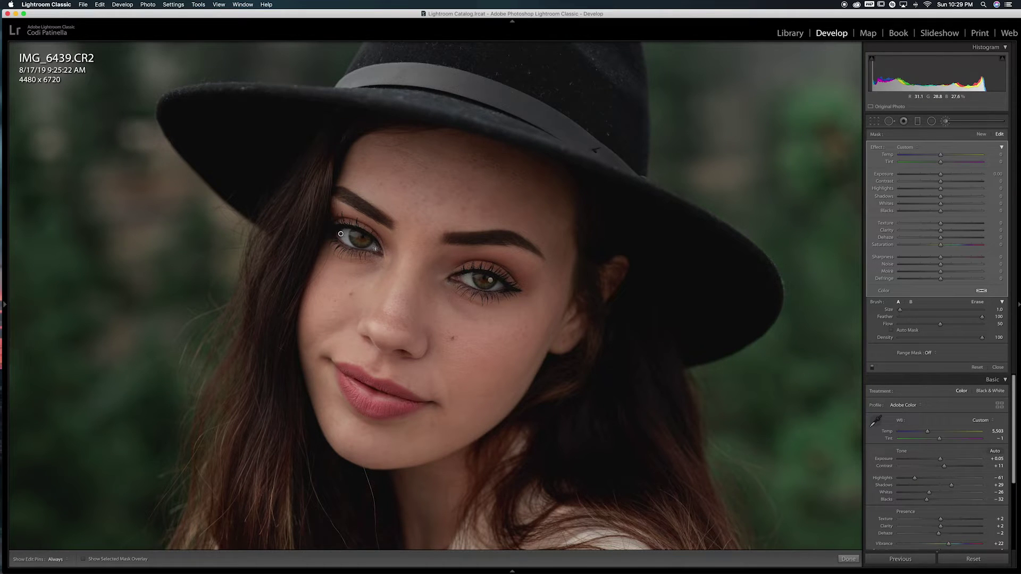
key(o)
key(h)
mouse_move(498, 285)
mouse_down()
mouse_move(486, 290)
mouse_move(498, 283)
mouse_up()
key(h)
- Erase the mask spill around the eye whites, keeping the irises and lids clear, and hide the mask overlay
key(alt)
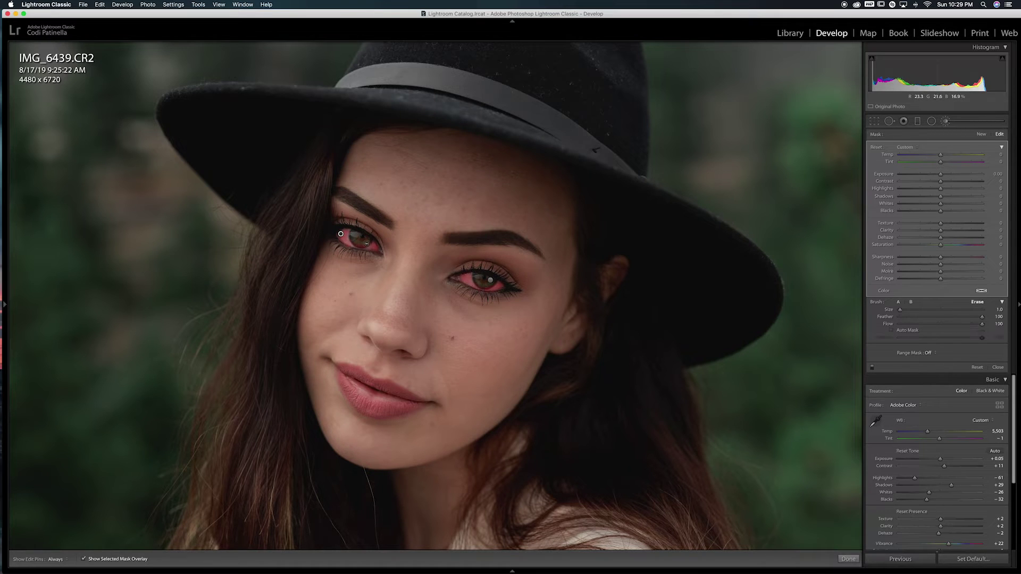
key(alt)
key(alt)
key(alt)
key(alt)
key(o)
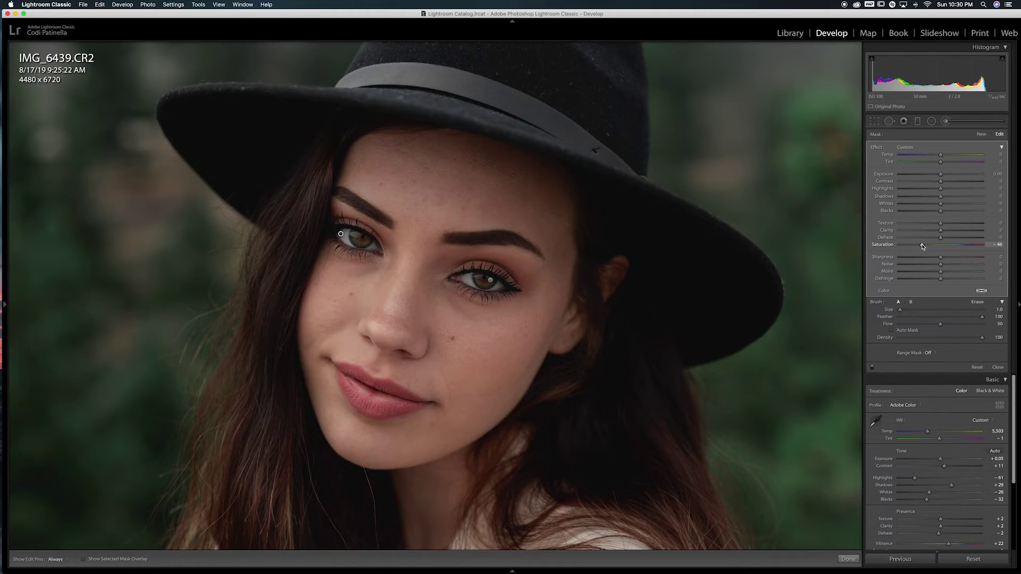
- Set the eye-whites mask's Saturation to about -40, raise its Exposure slightly and close the Adjustment Brush
drag(922, 246, 924, 246)
mouse_move(925, 246)
mouse_down()
mouse_move(897, 245)
mouse_move(922, 245)
mouse_up()
drag(922, 245, 922, 246)
drag(940, 174, 942, 176)
key(Return)
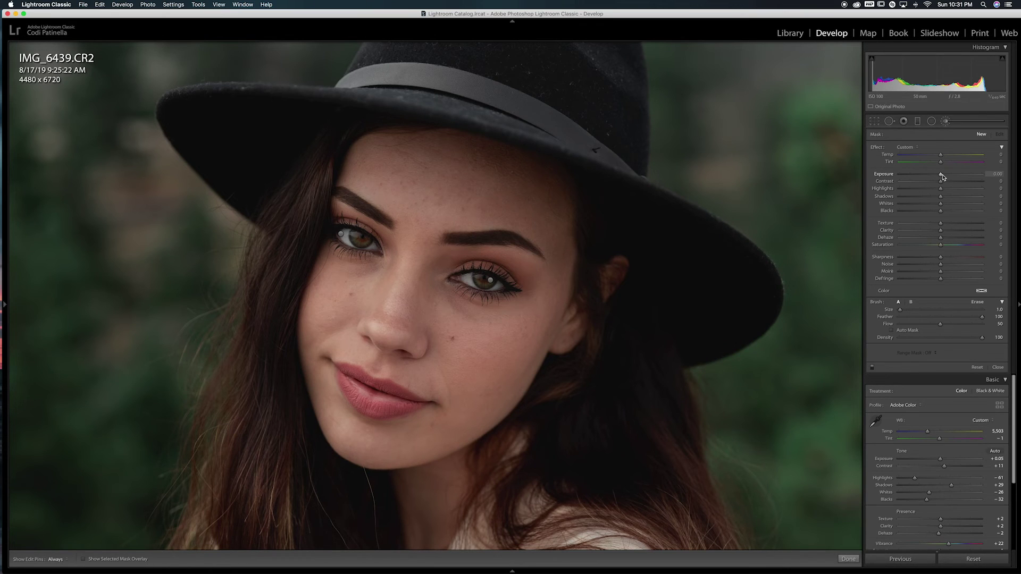
key(k)
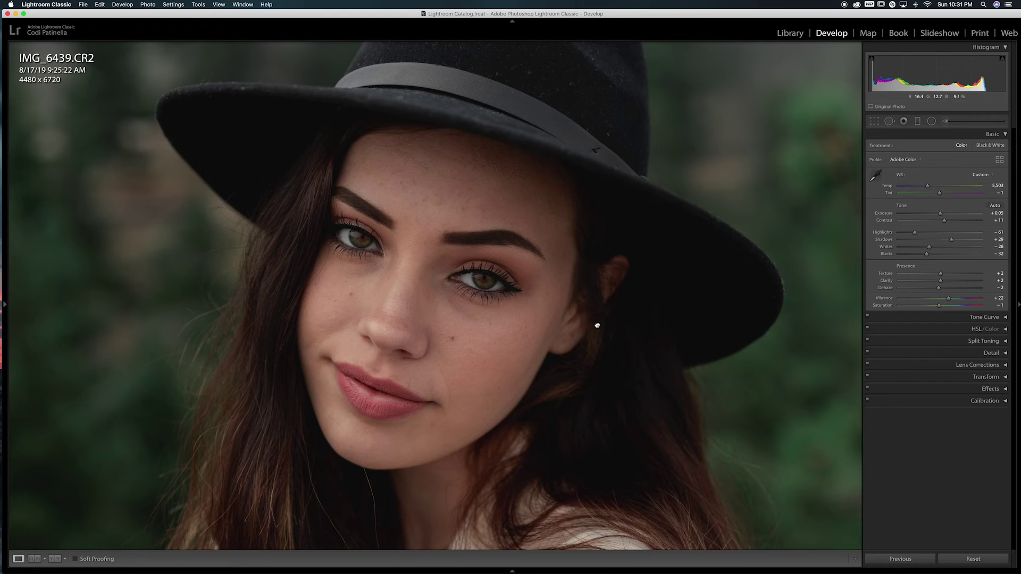
- Compare the enhanced eyes with the original photo up close, and check the whole portrait at full view
drag(585, 333, 602, 322)
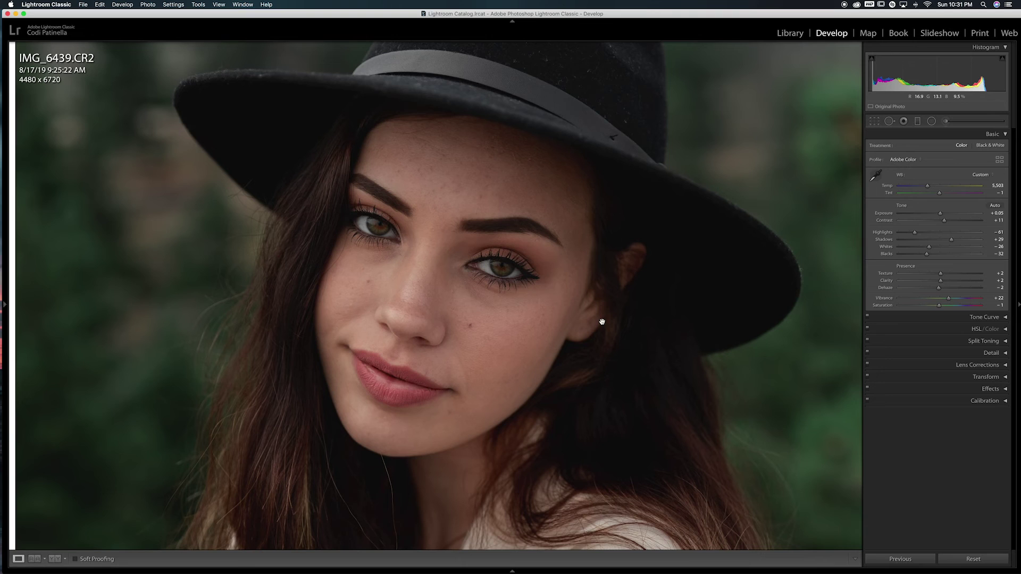
key(backslash)
key(backslash)
key(backslash)
key(backslash)
key(backslash)
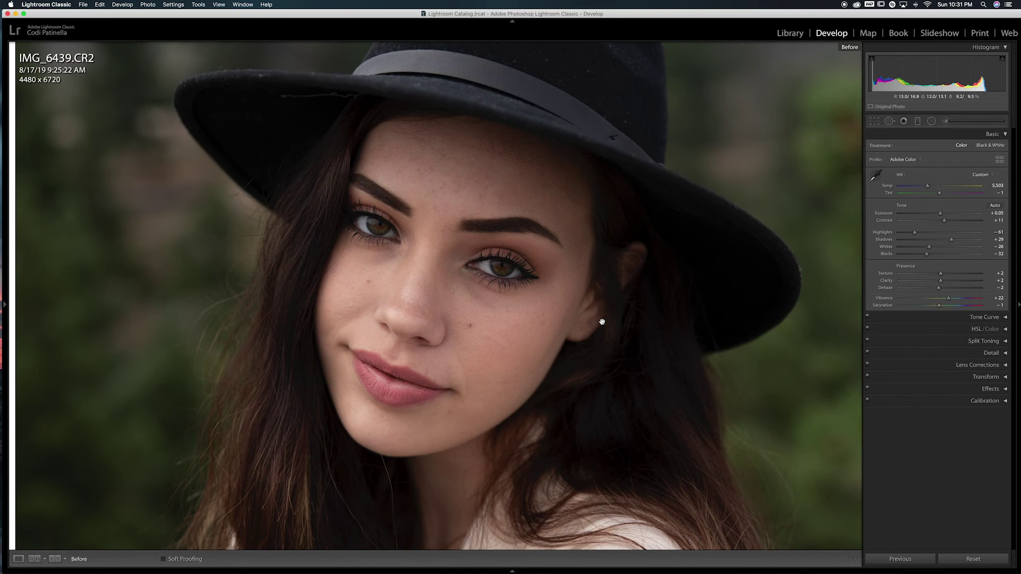
key(backslash)
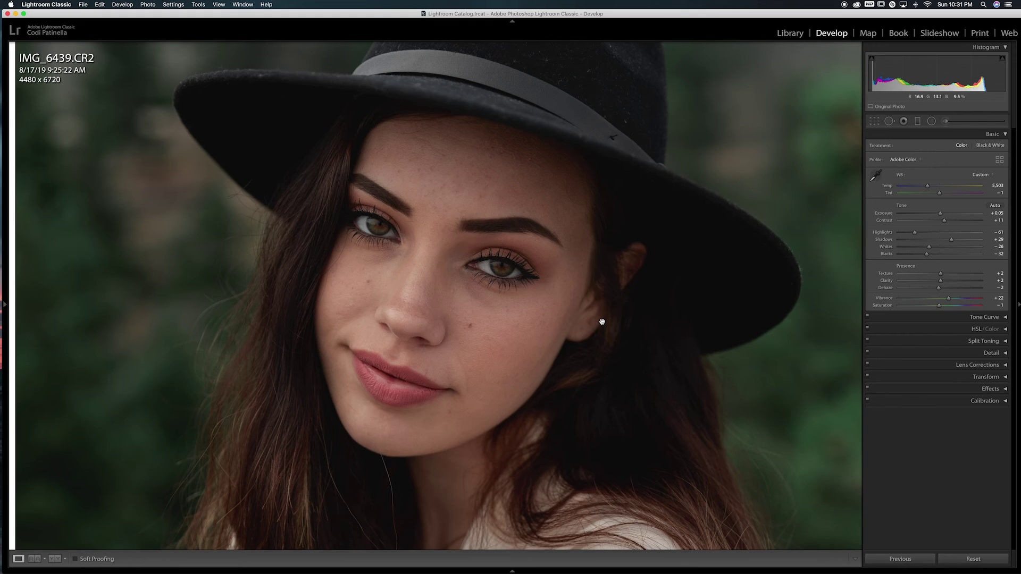
key(backslash)
key(backslash)
key(backslash)
key(backslash)
drag(557, 220, 564, 231)
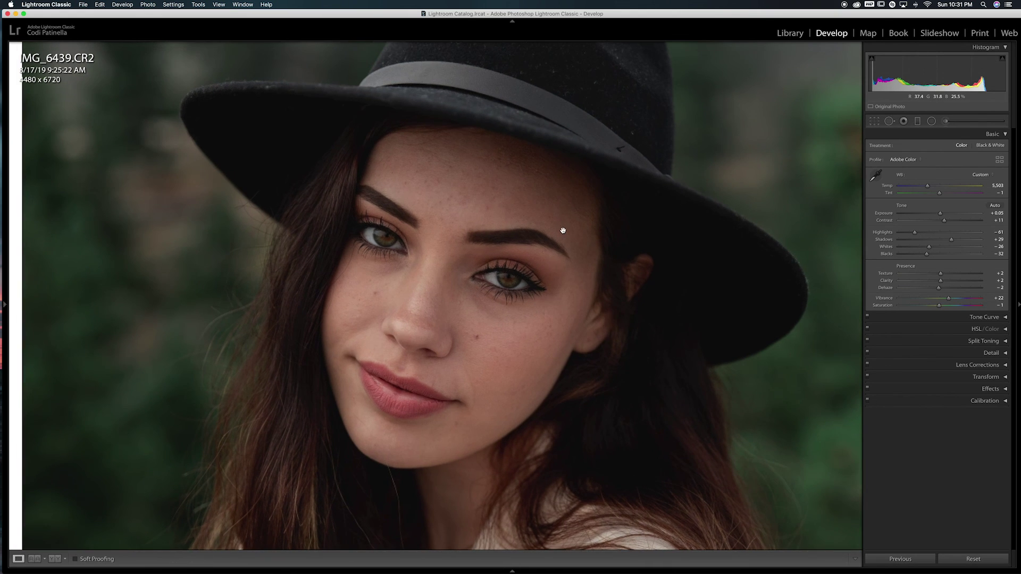
click(474, 223)
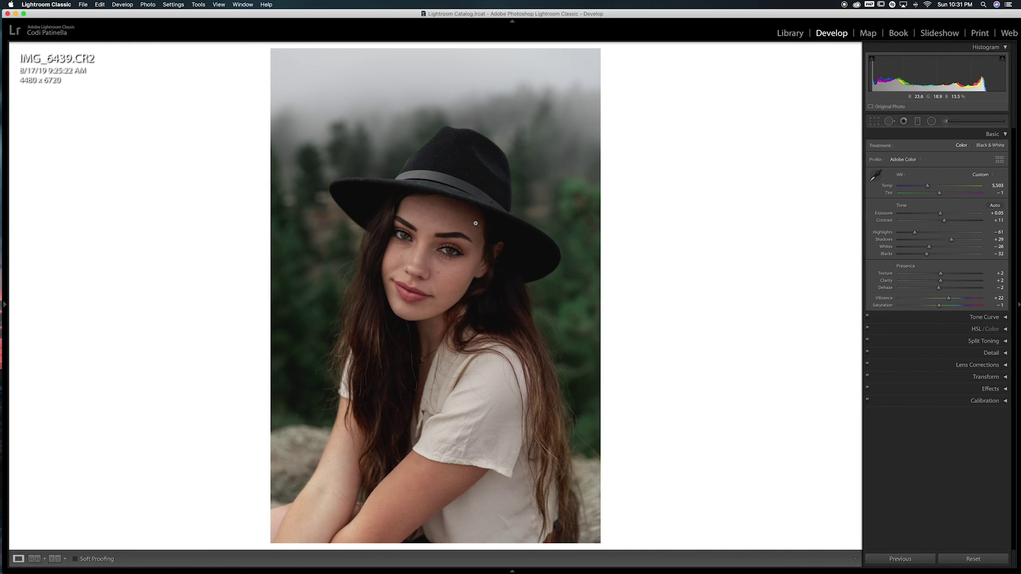